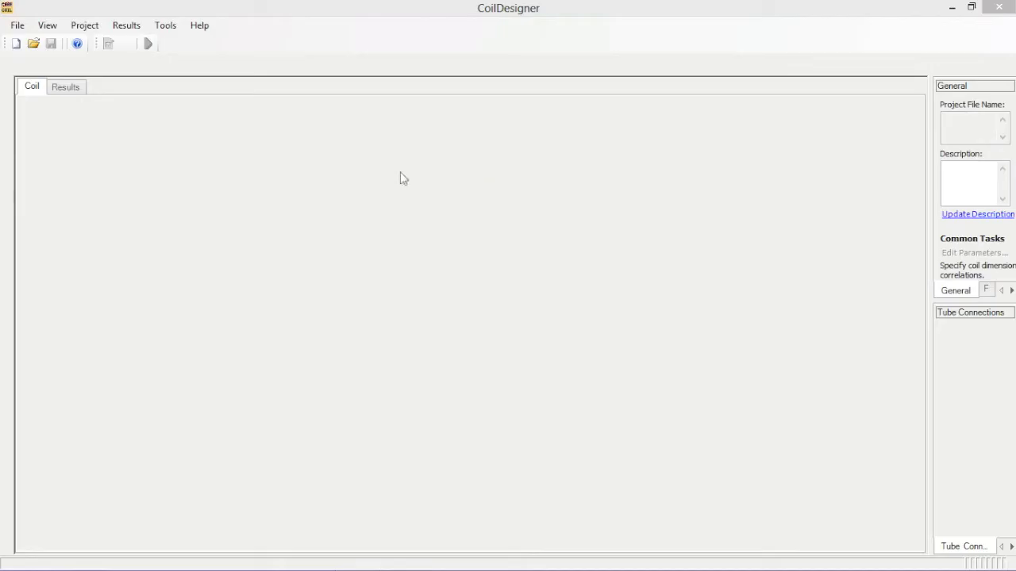
Check the program's version and copyright details, then close the About box.
click(199, 26)
click(231, 79)
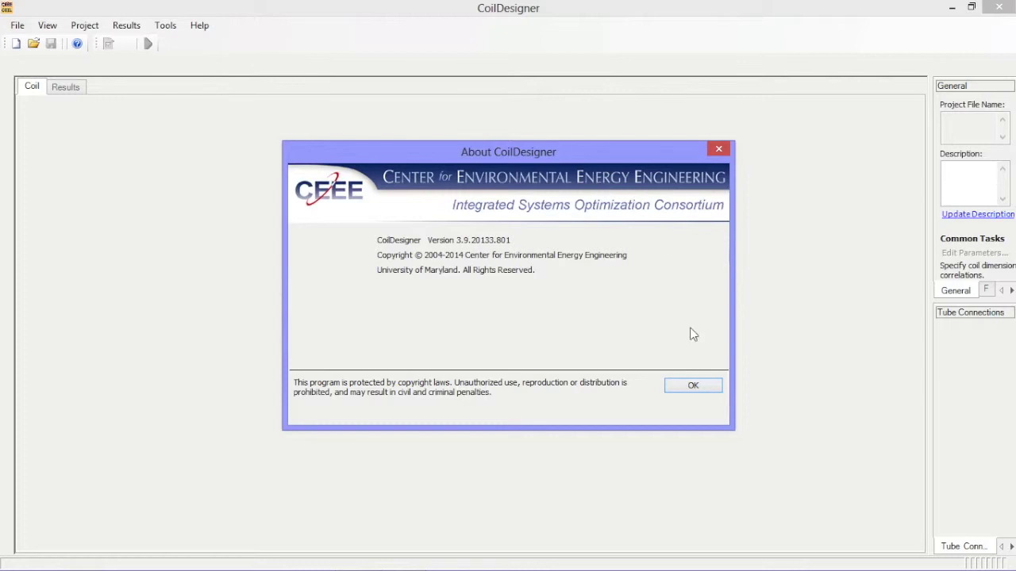
click(704, 394)
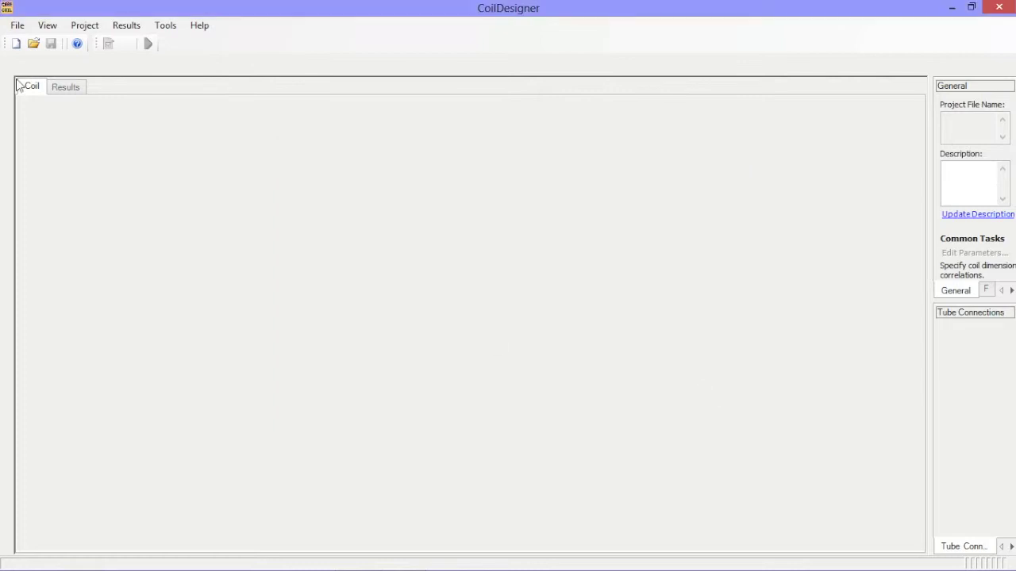
Start a new coil project as a Tube-Fin Heat Exchanger using the Fast Solver.
click(17, 44)
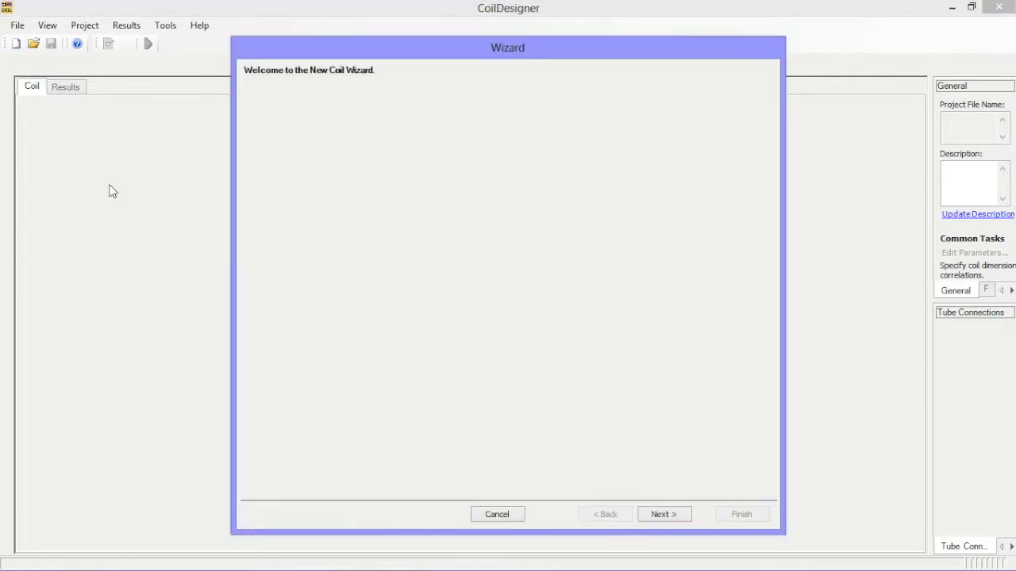
click(669, 515)
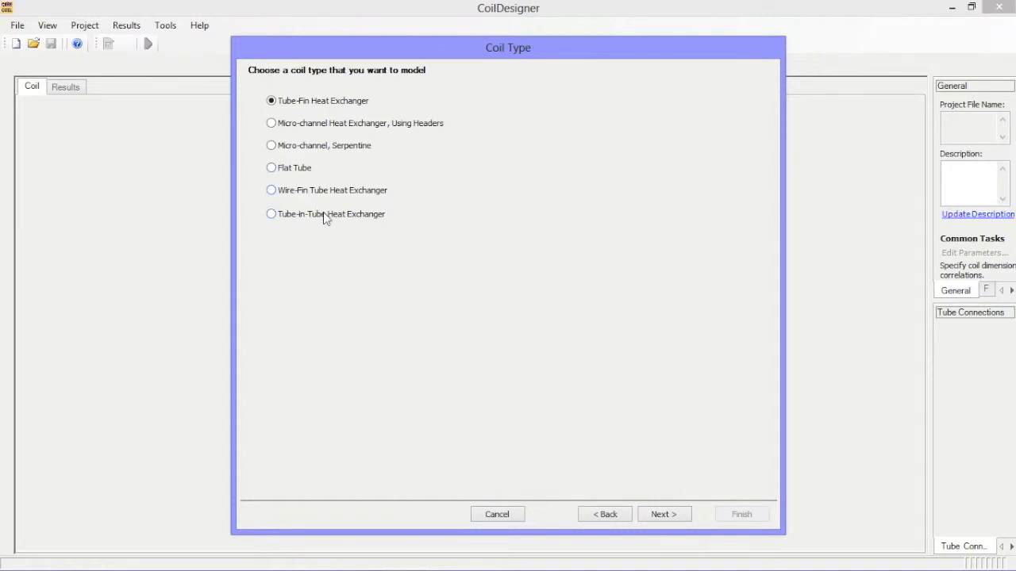
click(661, 514)
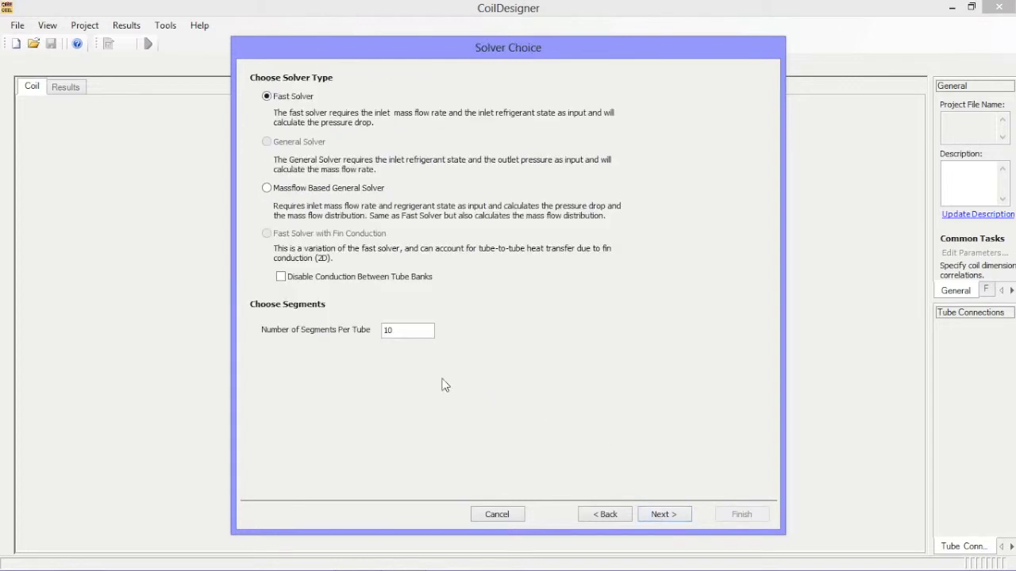
click(653, 520)
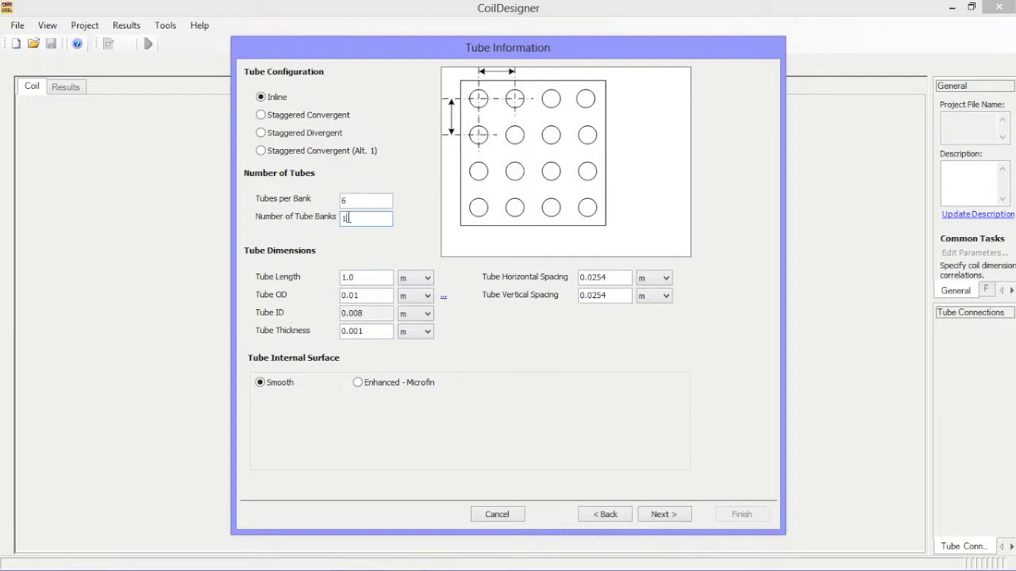
Confirm the single tube bank, then set 8 fins per inch with Flat/Plate Fins, No Collar.
click(374, 279)
click(662, 515)
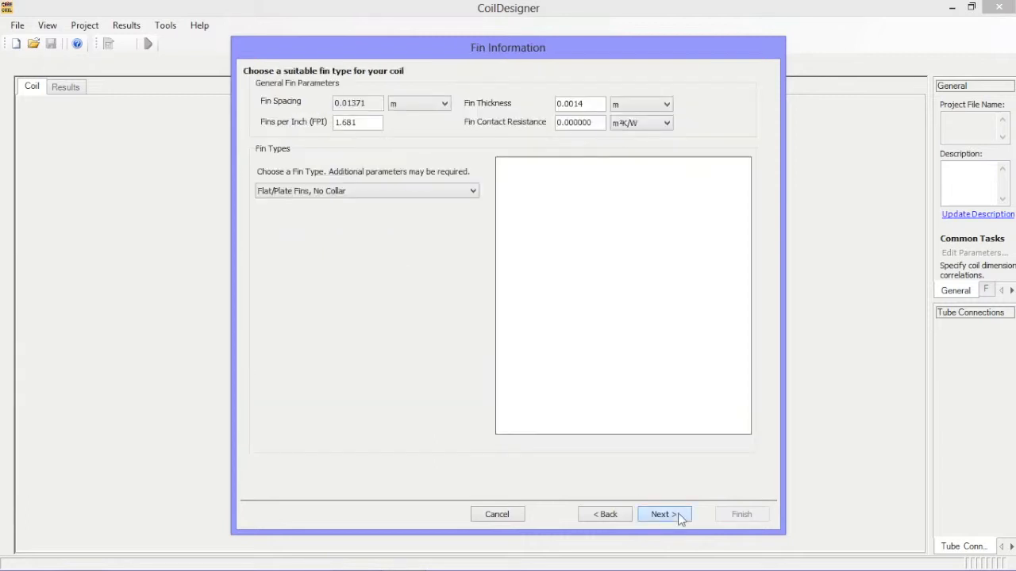
double_click(367, 123)
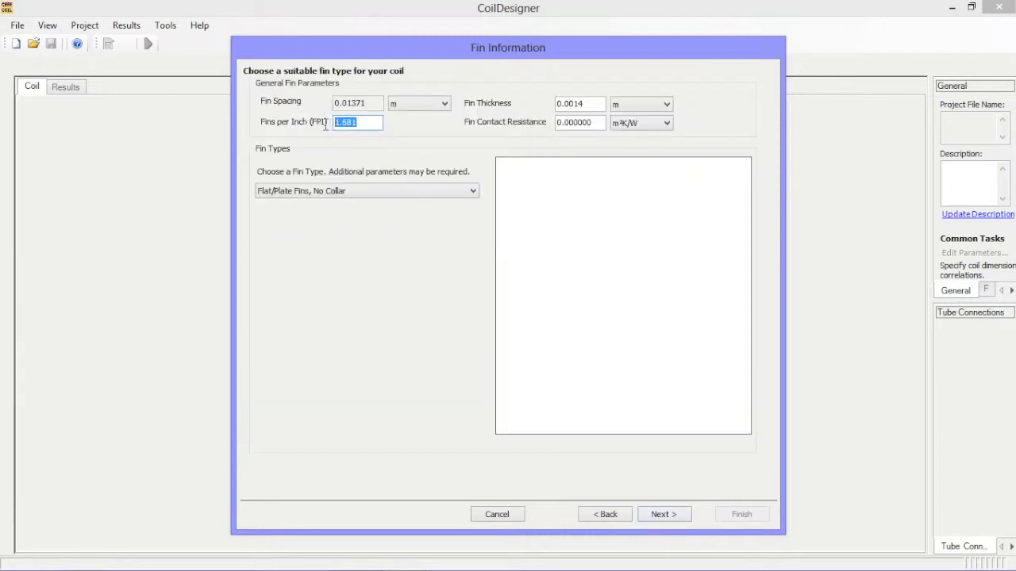
text(8)
click(359, 190)
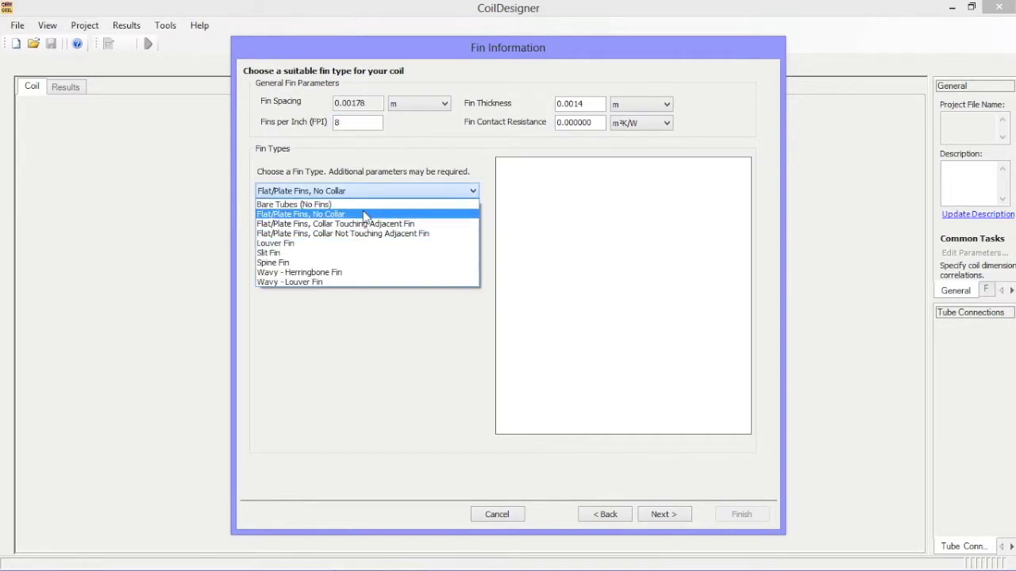
click(318, 214)
click(661, 514)
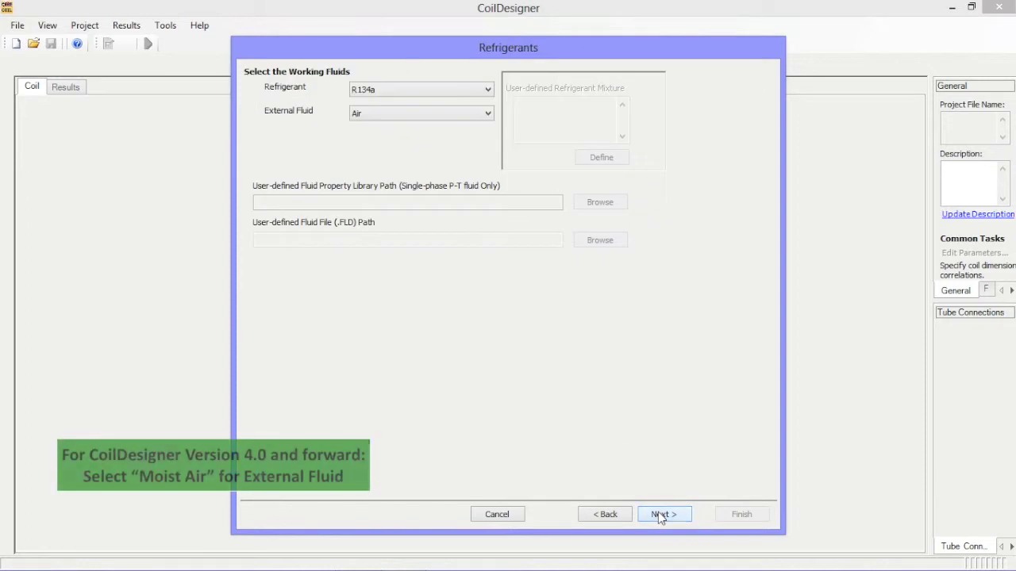
Review the refrigerant list and keep R134a with Air as the working fluids.
click(462, 87)
drag(492, 235, 489, 119)
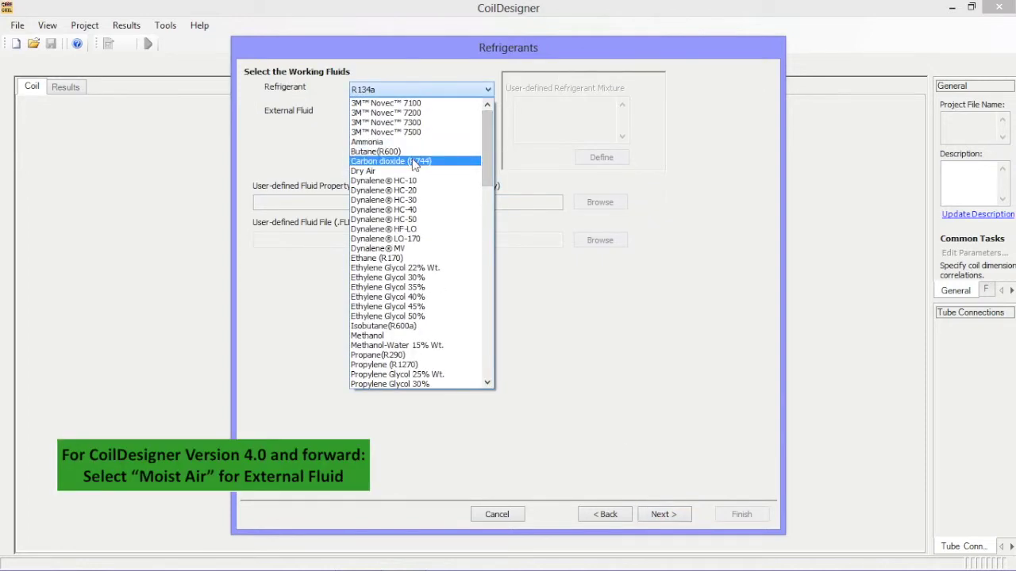
click(413, 162)
click(668, 514)
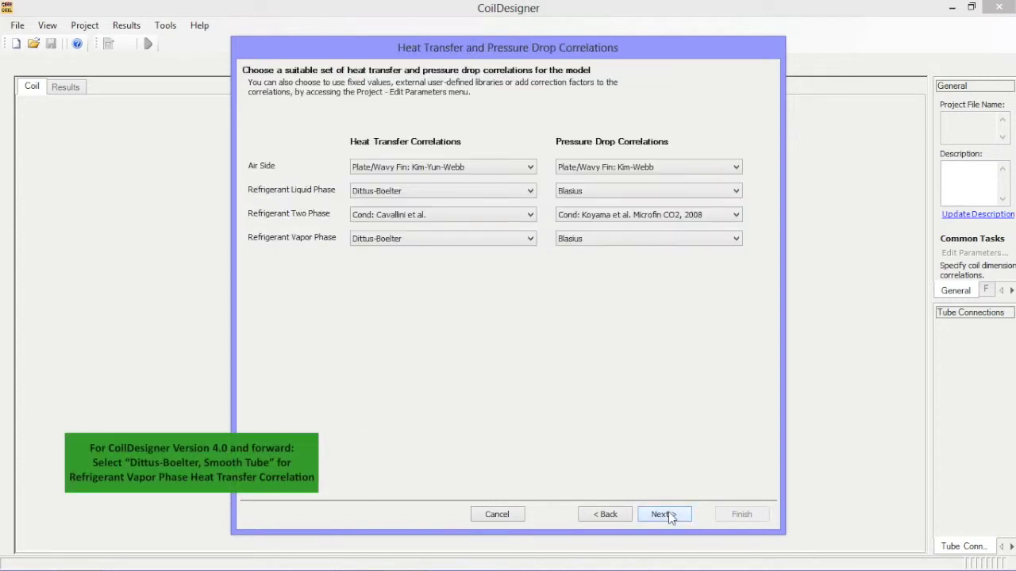
Keep the Kim-Yun-Webb air-side and default two-phase pressure drop correlations, and finish the wizard.
click(463, 170)
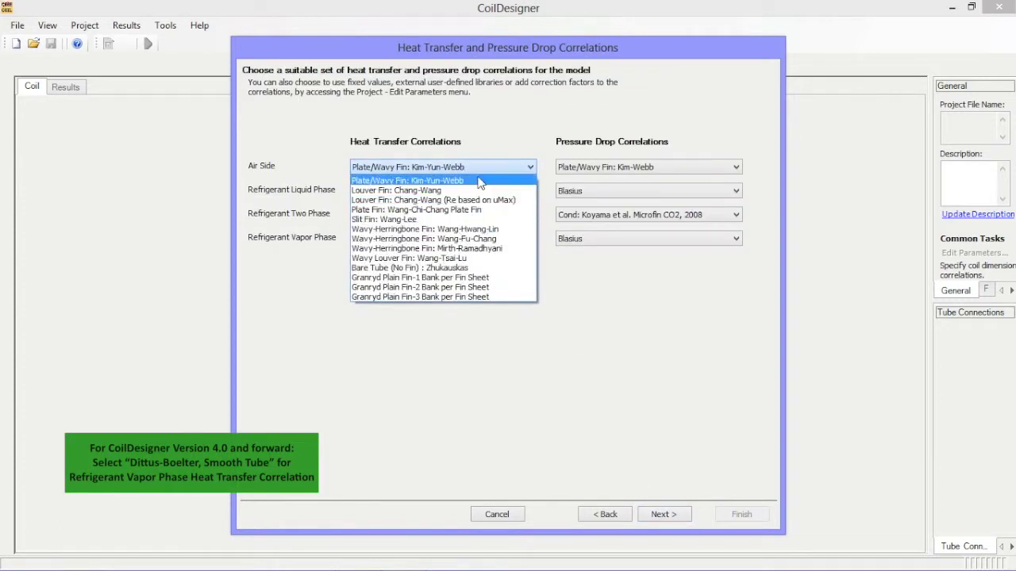
click(479, 181)
click(580, 219)
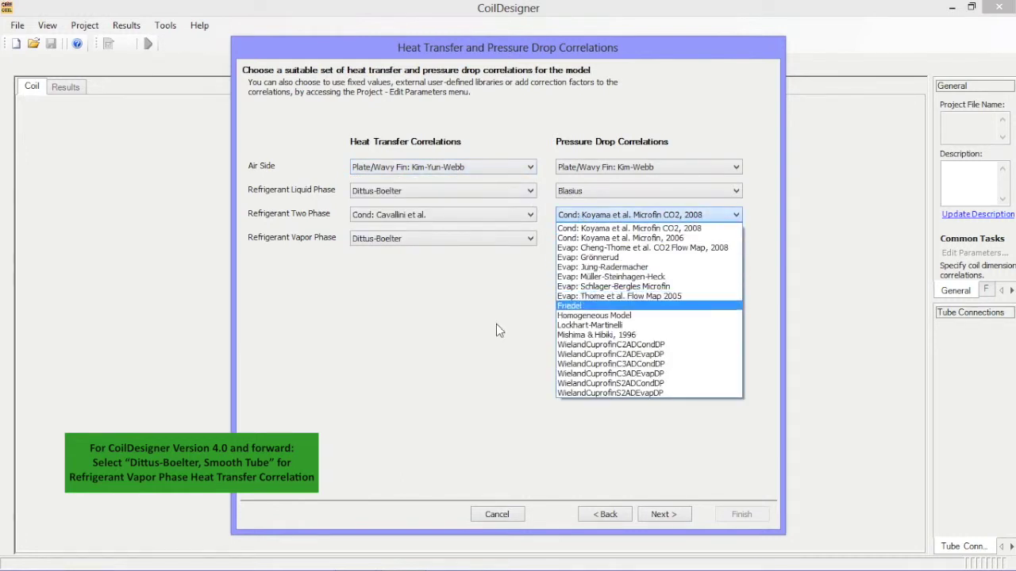
click(665, 458)
click(675, 515)
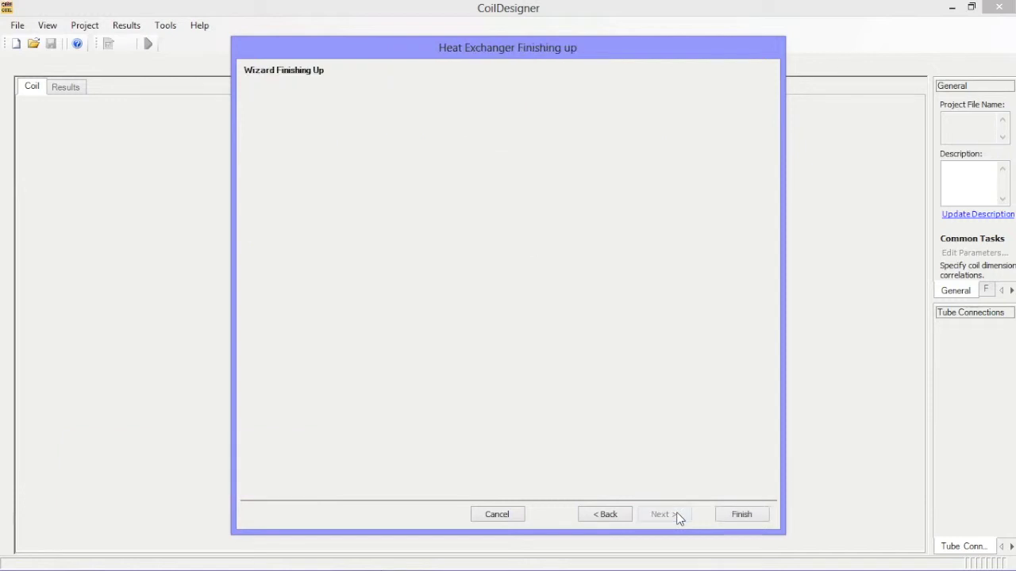
click(728, 512)
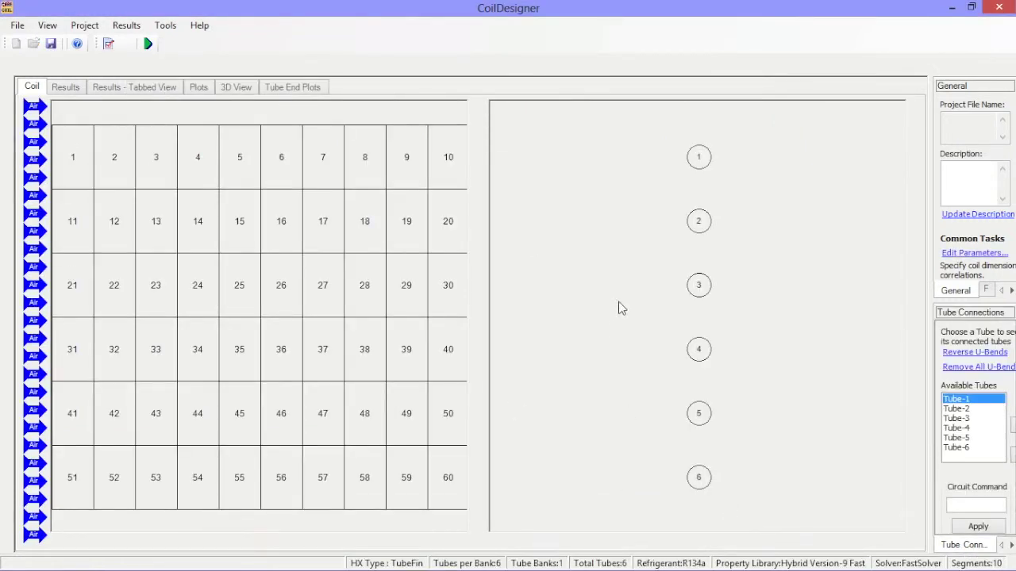
Link tubes 1 through 6 in sequence into one circuit.
drag(705, 156, 699, 222)
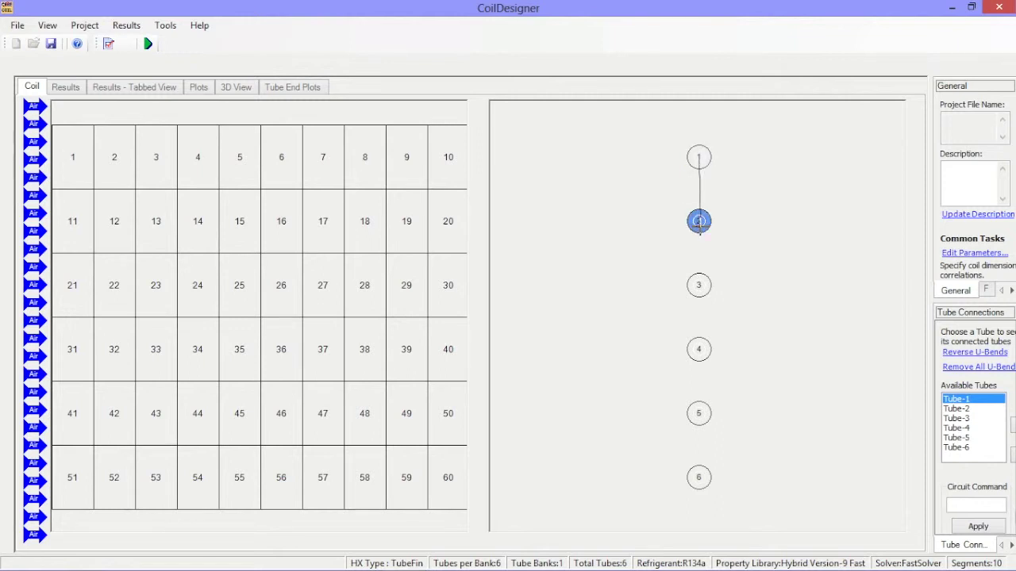
click(699, 222)
drag(699, 222, 698, 286)
click(698, 286)
drag(699, 349, 698, 285)
drag(698, 349, 699, 477)
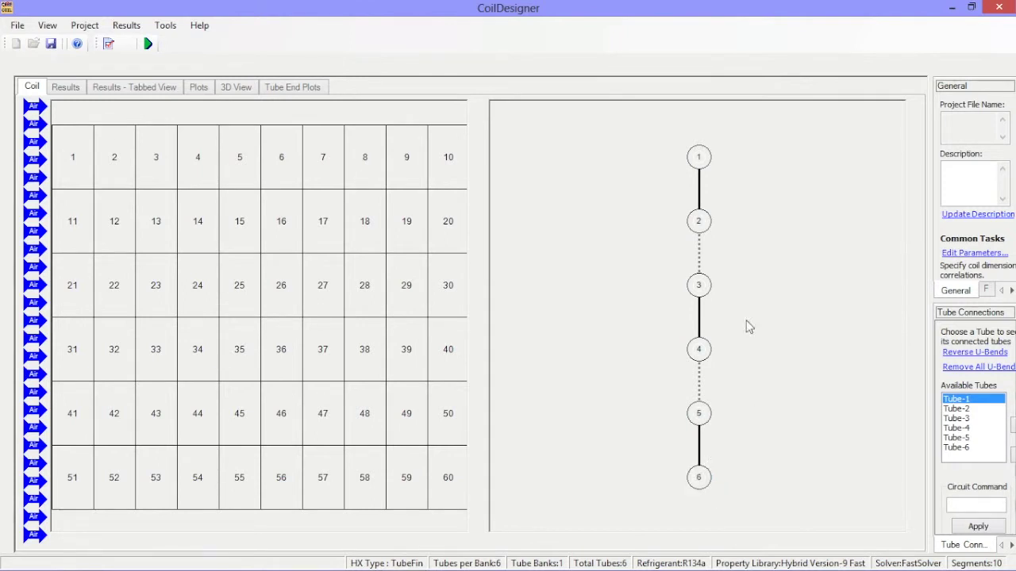
Make tube 1 the refrigerant inlet and tube 6 the outlet.
right_click(698, 155)
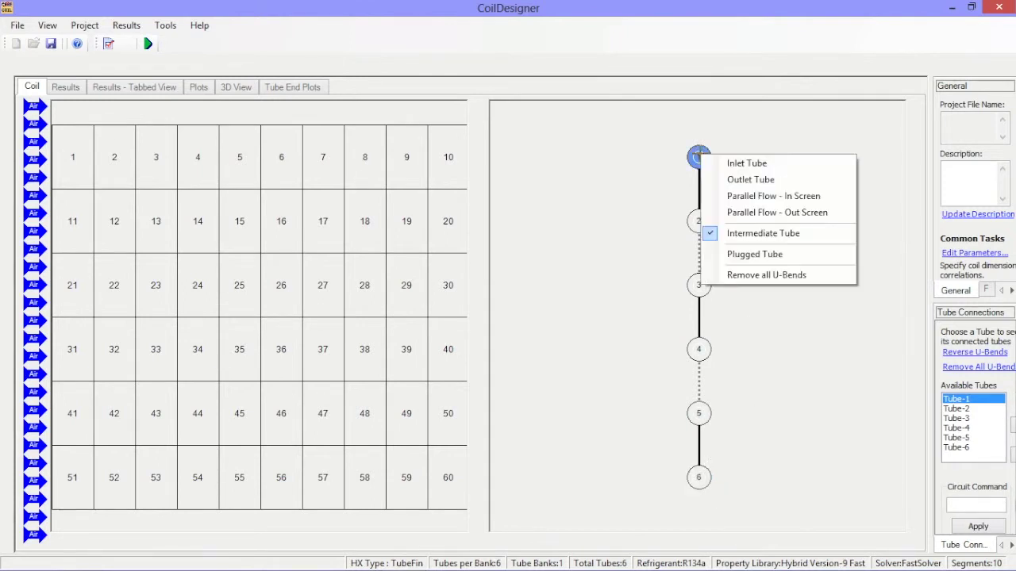
click(746, 163)
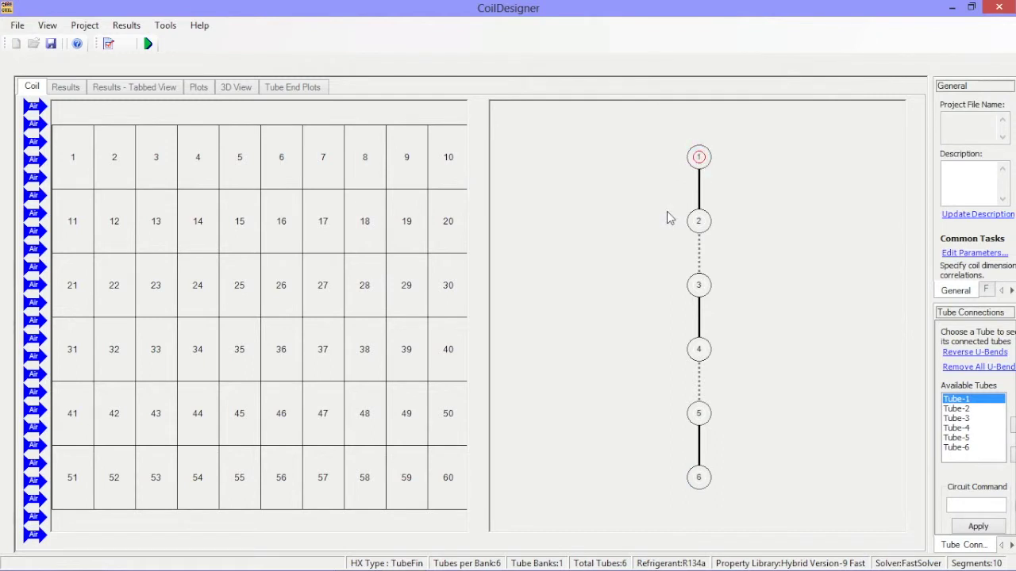
right_click(699, 480)
click(739, 466)
click(85, 26)
click(106, 39)
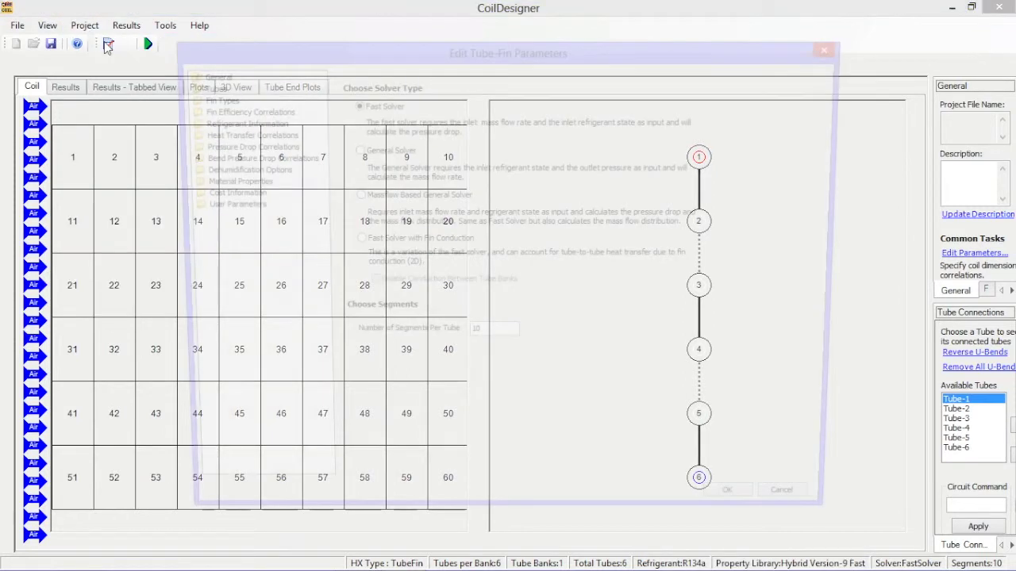
click(242, 111)
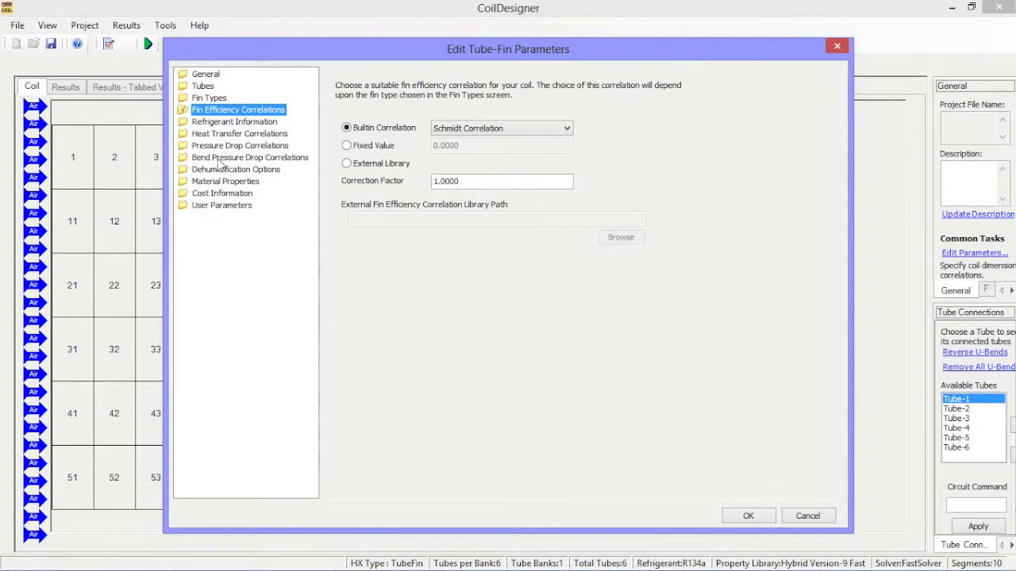
click(219, 158)
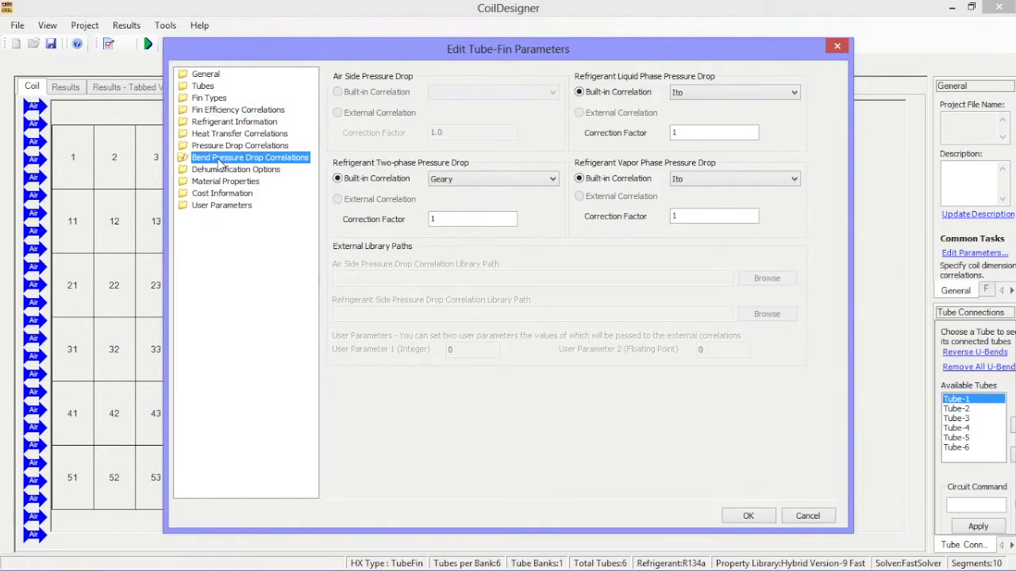
click(807, 516)
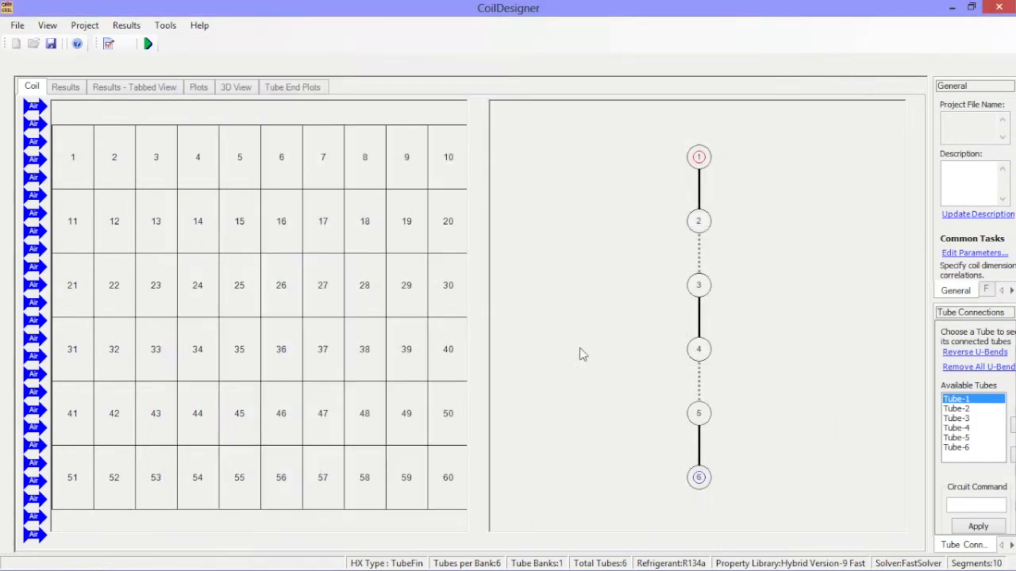
Set tube 1, segment 1 air to 60% relative humidity and apply its temperature to all tubes.
double_click(74, 166)
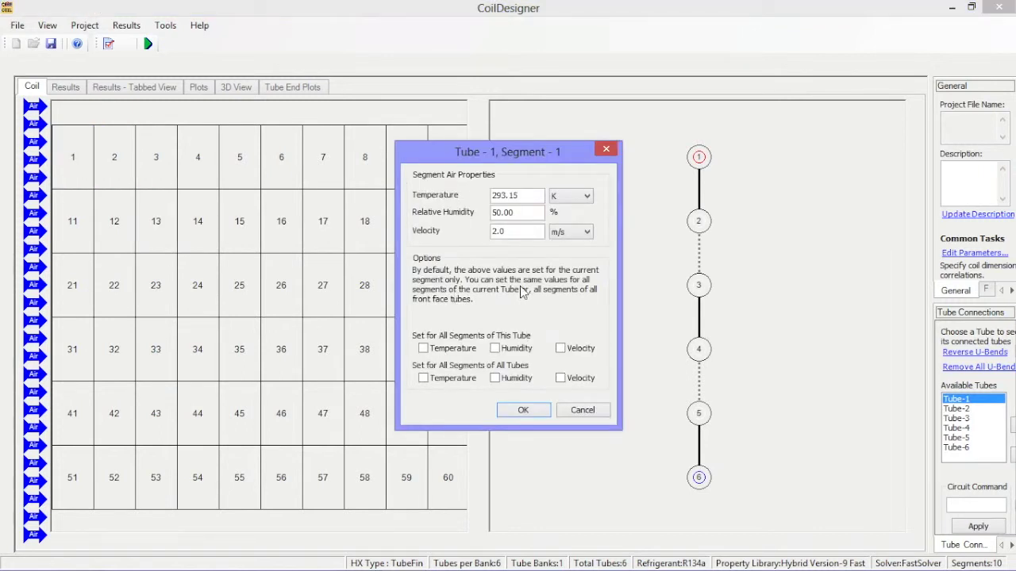
click(526, 214)
drag(525, 214, 494, 216)
text(60)
click(512, 232)
click(426, 380)
Apply the humidity and air velocity to all tubes as well, and confirm the air properties.
click(495, 378)
click(561, 378)
click(506, 414)
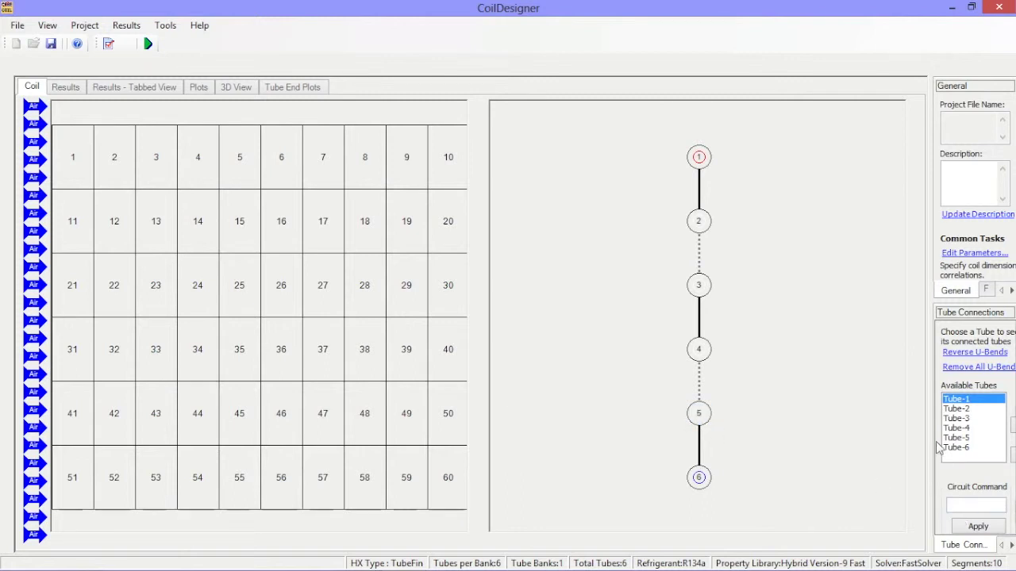
Widen the side panel, show the Inlet/Outlet streams, and select tube 1's inlet.
click(930, 347)
drag(851, 347, 846, 348)
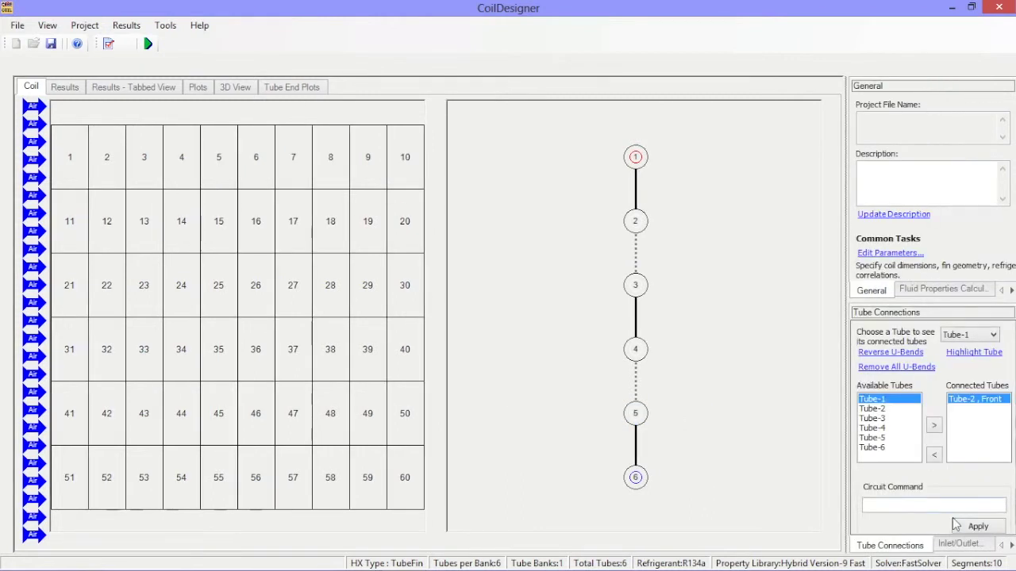
click(960, 545)
click(906, 420)
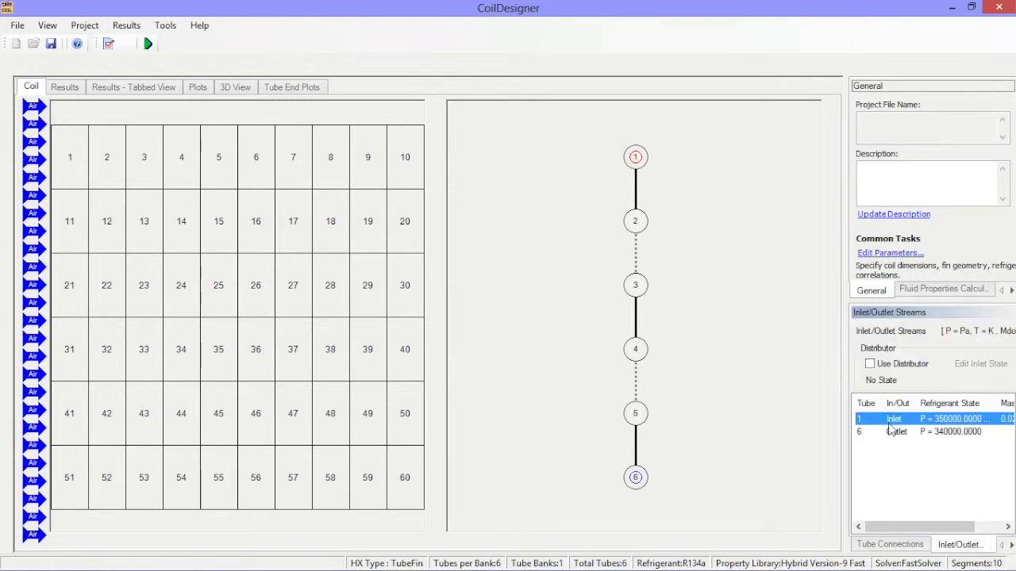
Set tube 1's inlet to Single Phase P,T at 213 psi and 183 °F.
double_click(899, 420)
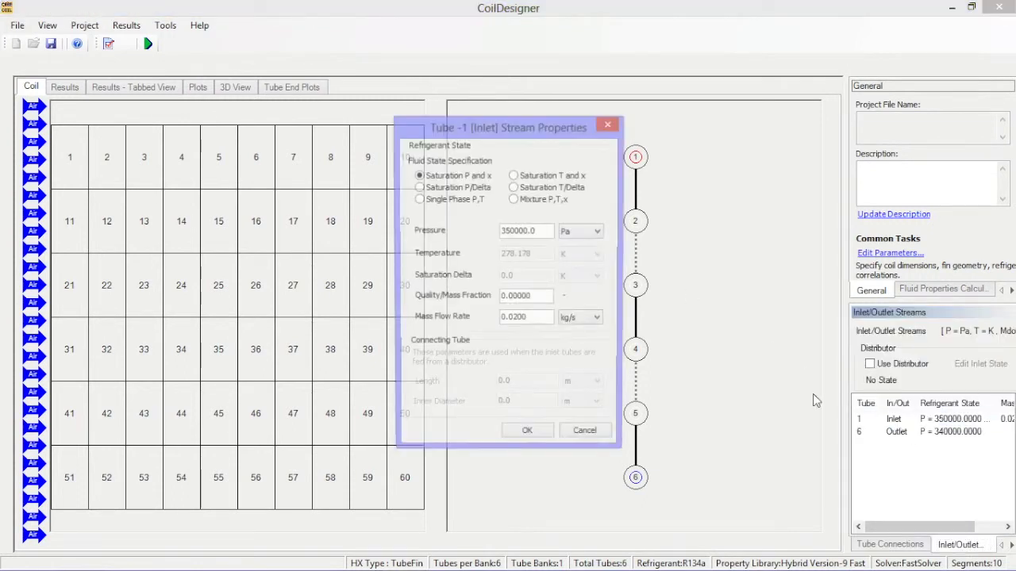
click(483, 203)
click(586, 234)
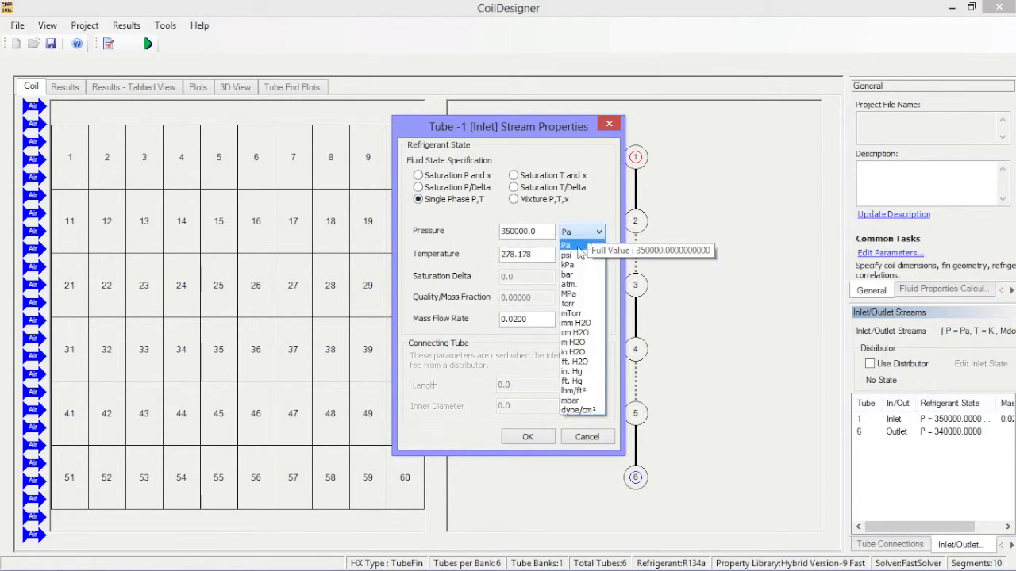
click(573, 258)
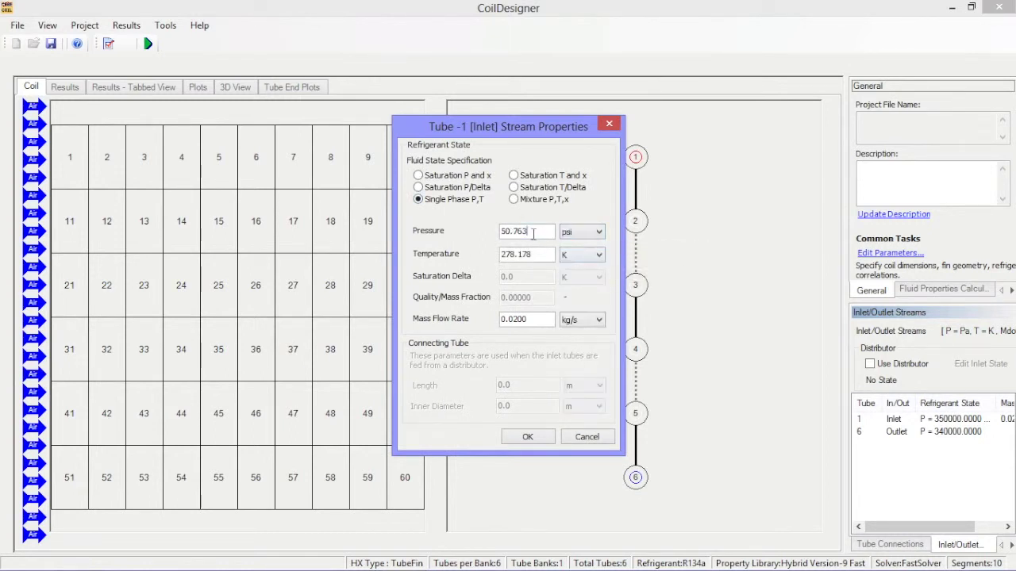
double_click(533, 232)
text(213)
click(586, 255)
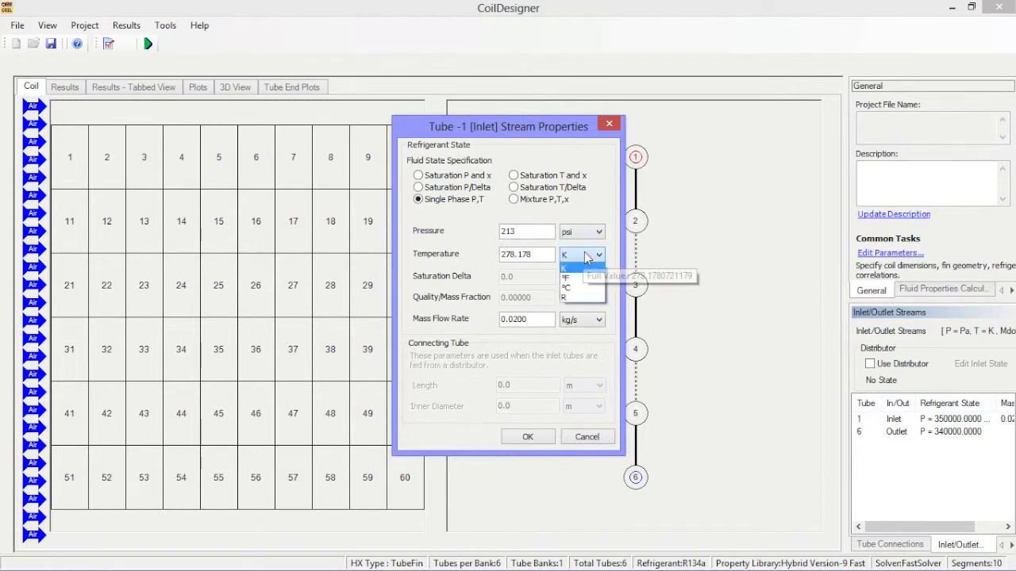
click(570, 284)
double_click(529, 255)
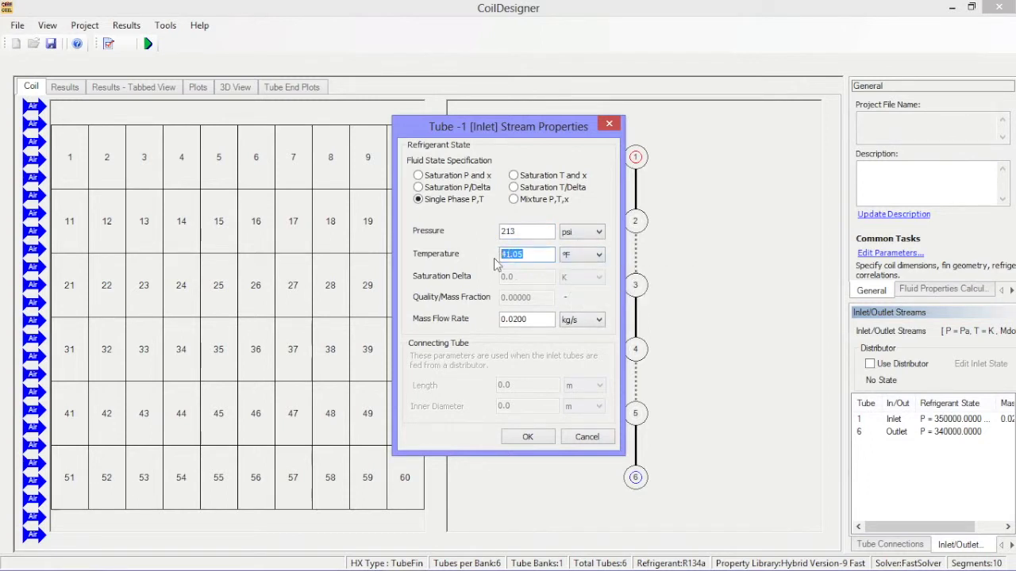
text(183)
Set the inlet mass flow to 2.34 lbm/min and confirm the stream.
click(571, 320)
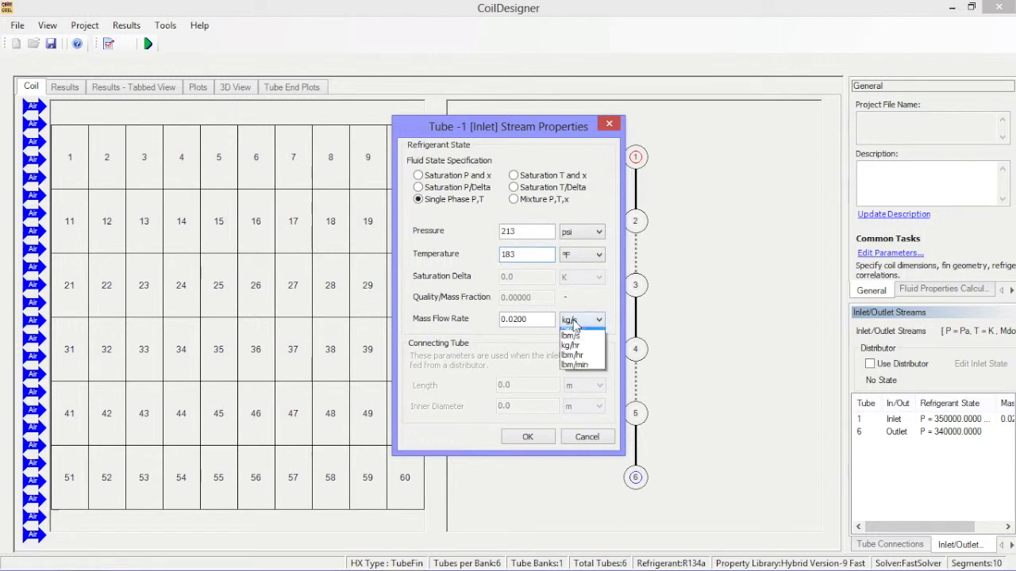
click(575, 379)
drag(549, 319, 495, 321)
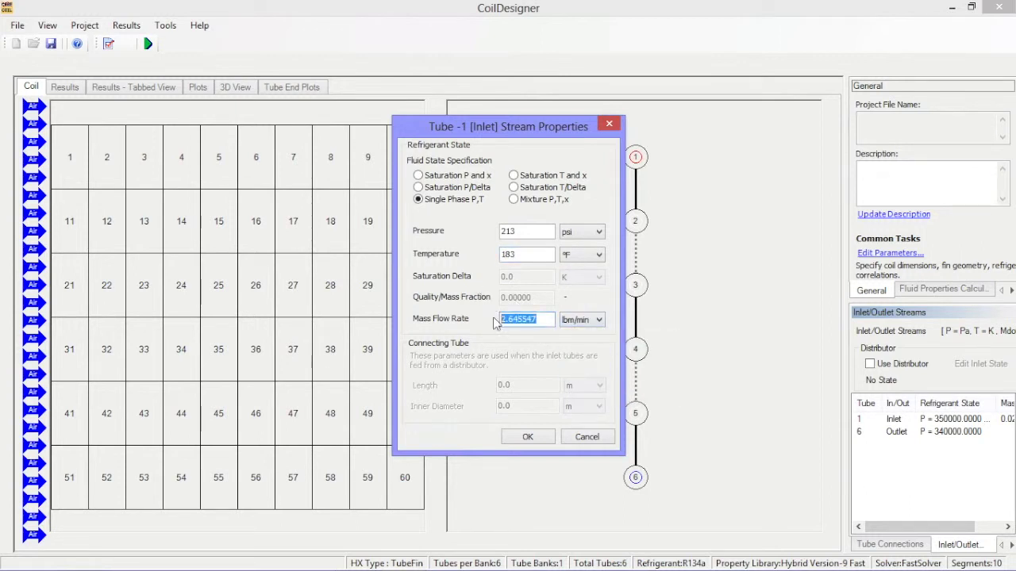
text(2.34)
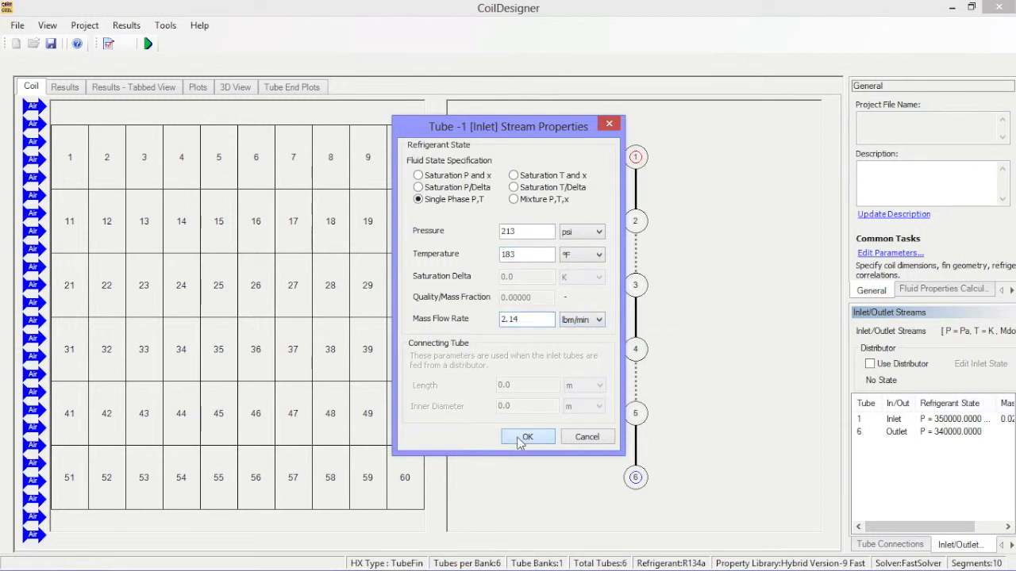
click(528, 437)
Run the simulation and check the Results export options without exporting.
click(149, 44)
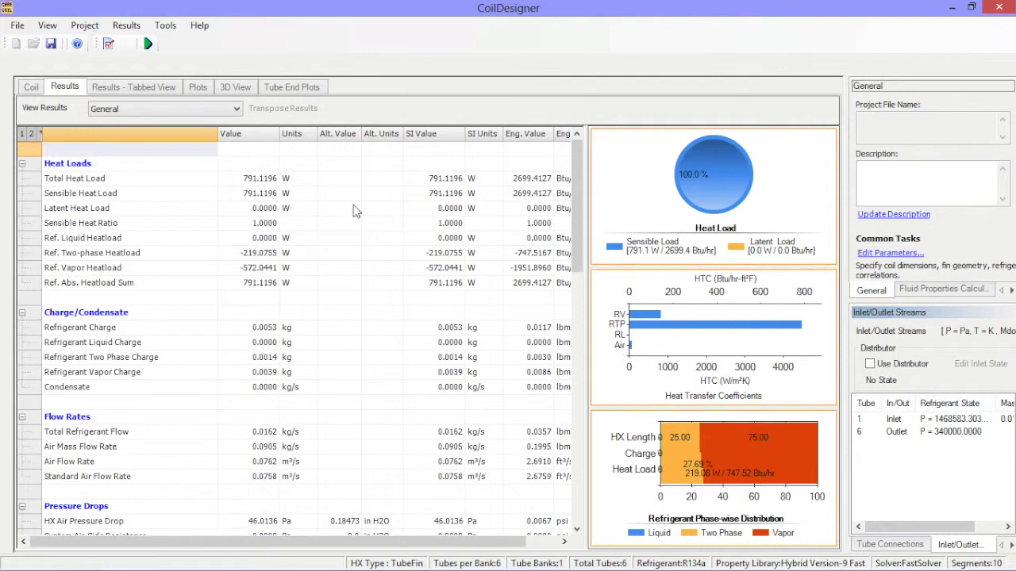
click(125, 28)
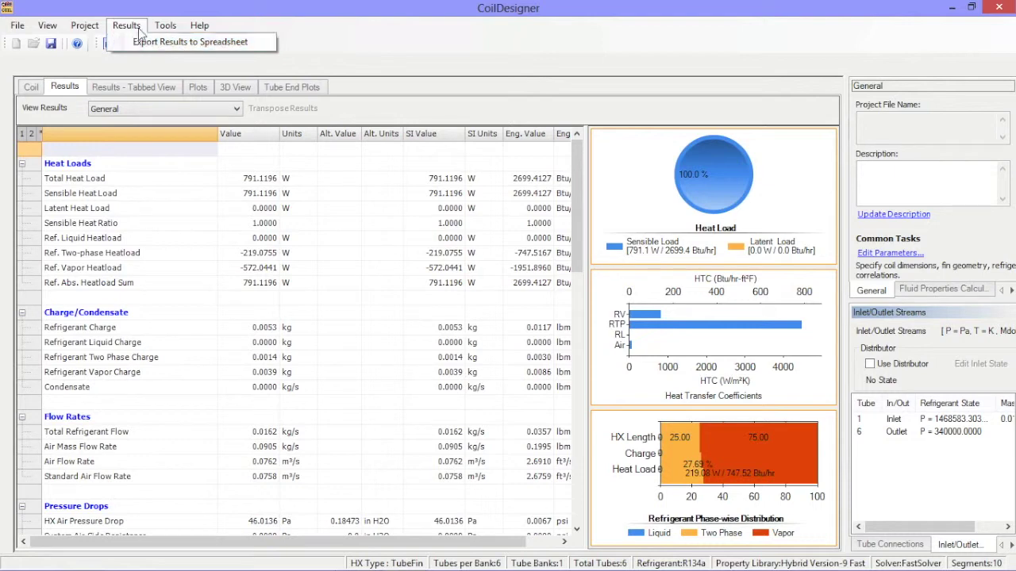
click(136, 27)
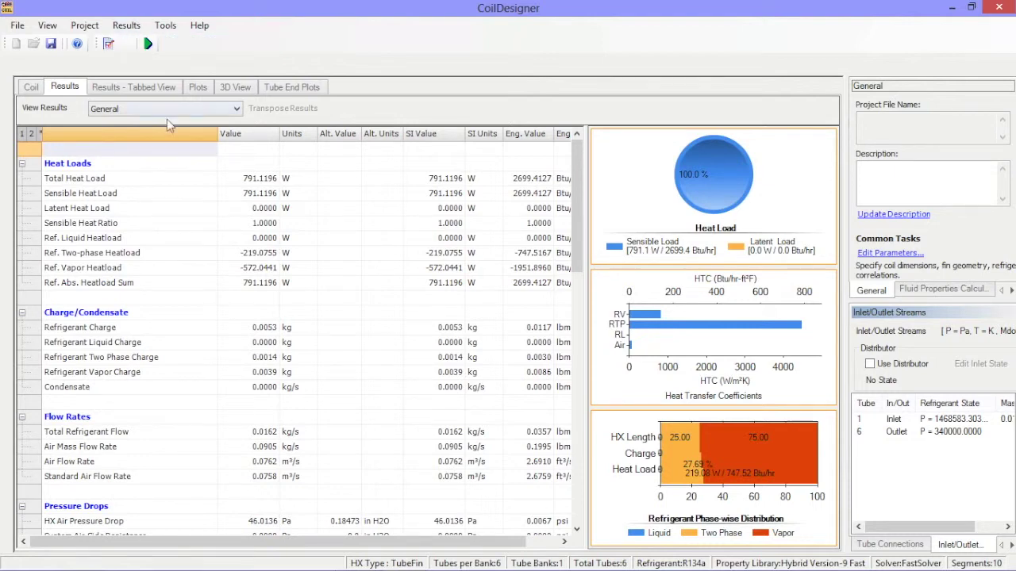
Plot approach temperature versus tube.
click(197, 88)
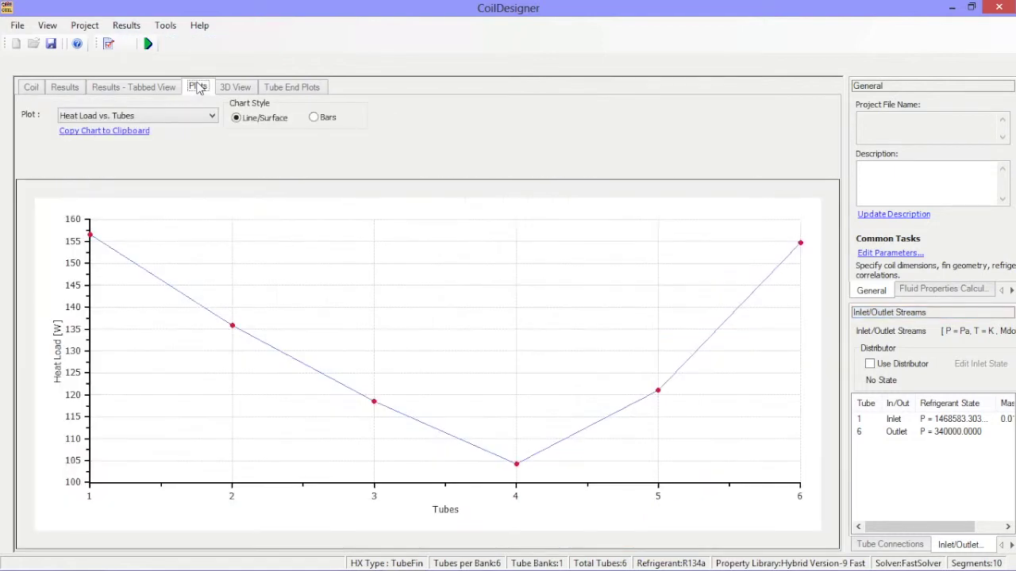
click(155, 118)
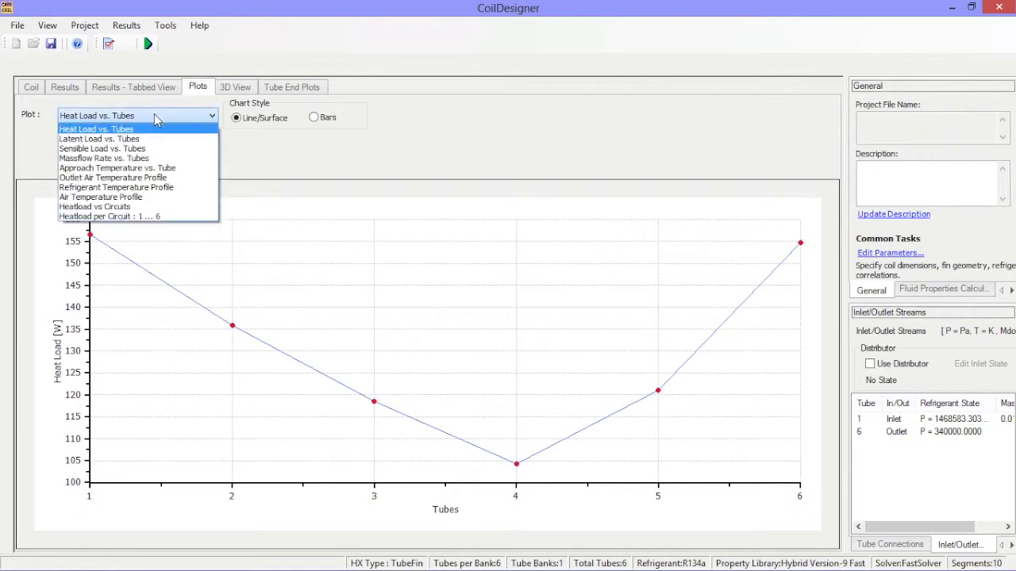
click(127, 167)
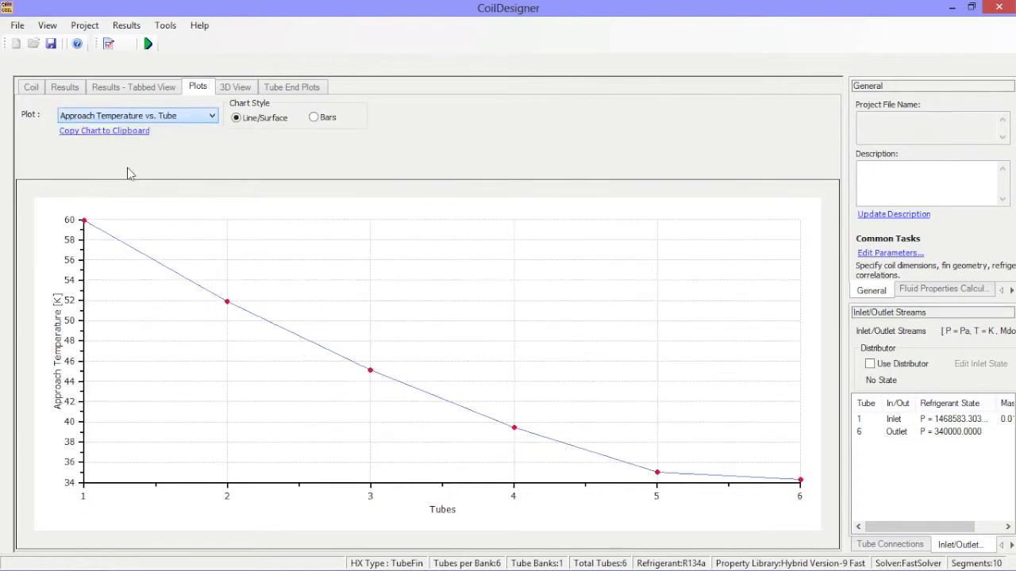
Show tube-end maps with Tube Avg. RHTC on the left plot.
click(292, 88)
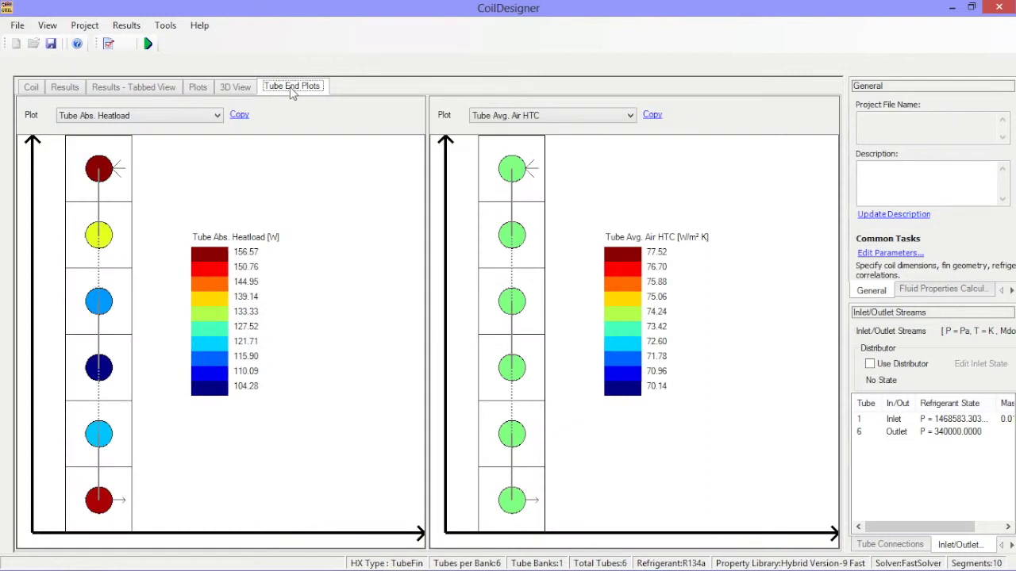
click(194, 119)
click(137, 159)
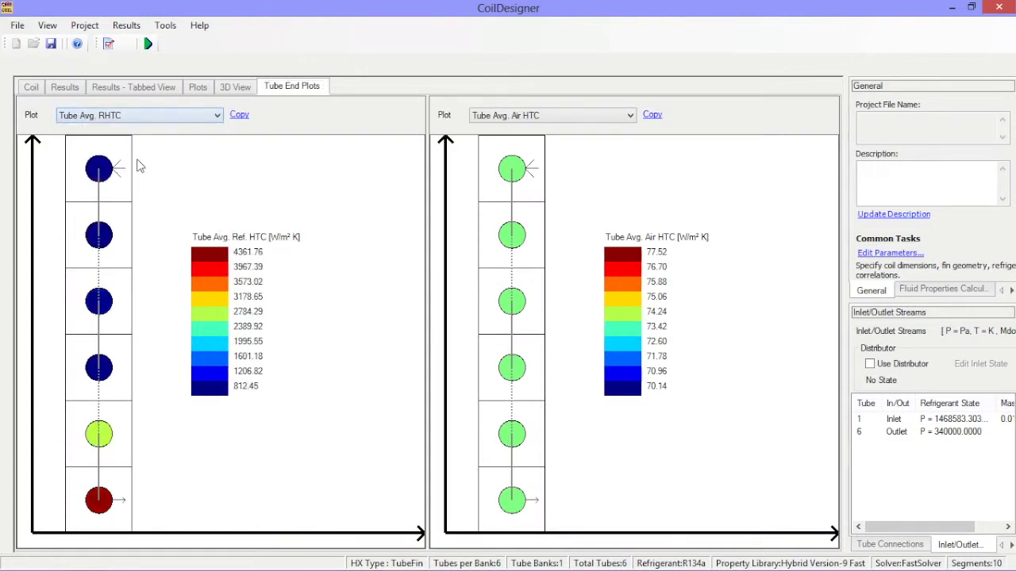
click(235, 87)
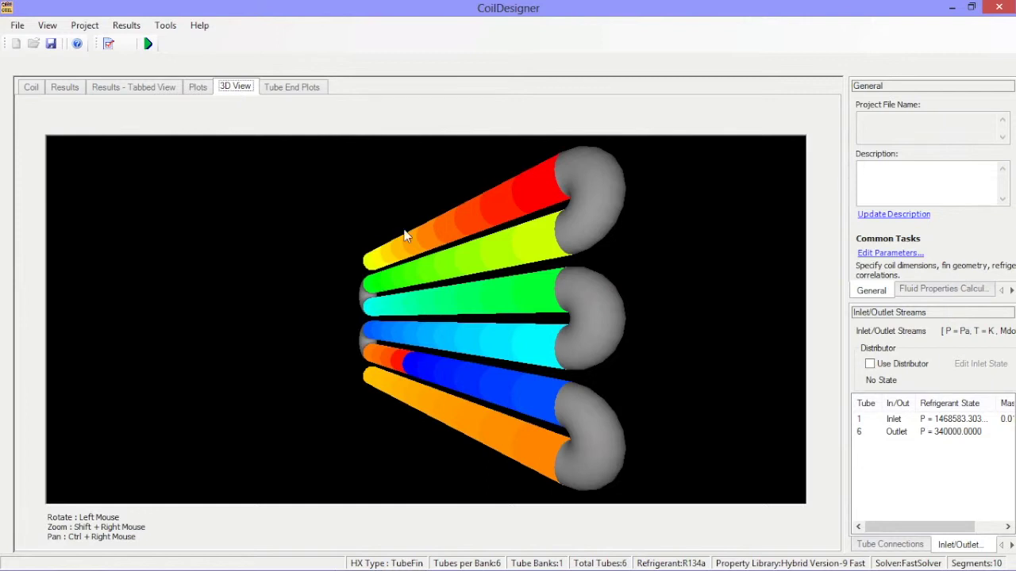
Rotate the 3D coil rendering, then switch to the browser's CoilDesigner product page.
drag(481, 295, 553, 294)
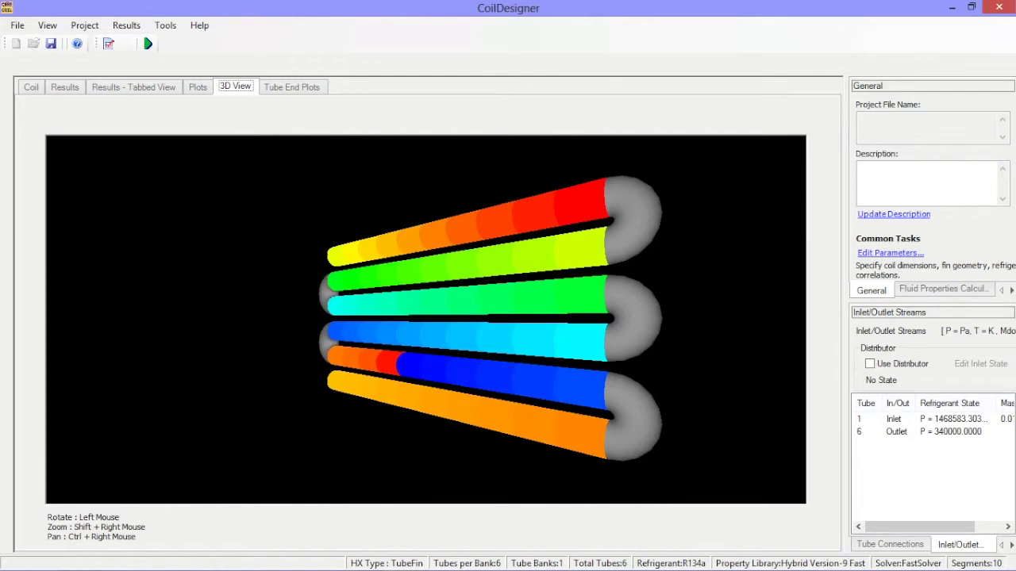
key(alt+Tab)
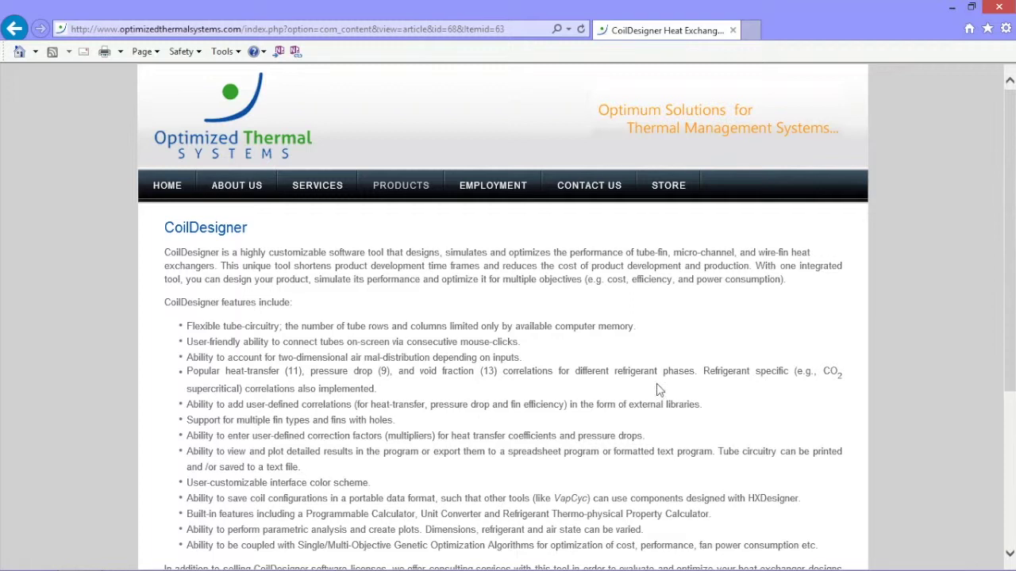
Go to Contact Information under the Contact Us menu on the Optimized Thermal Systems site.
mouse_move(389, 190)
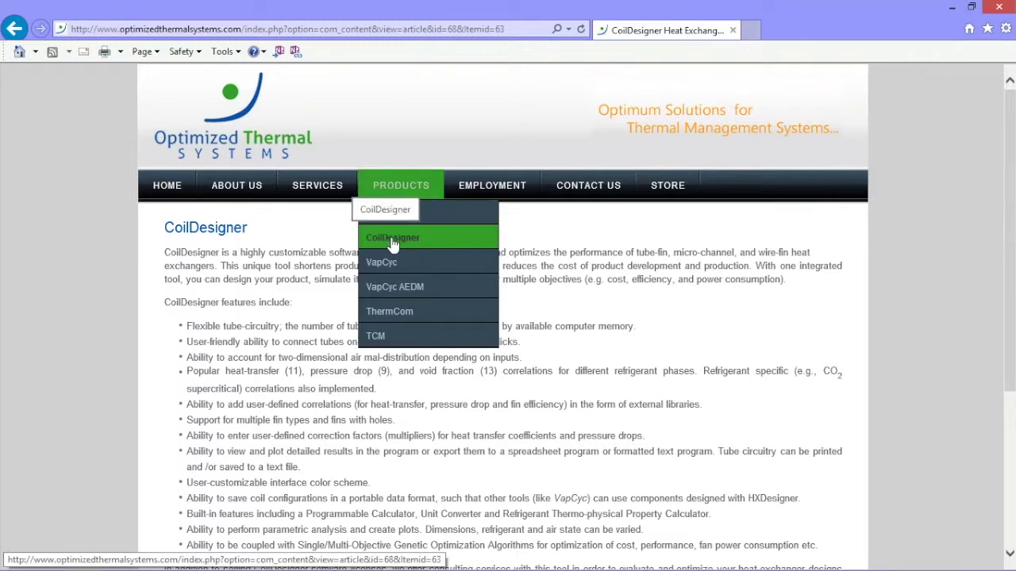
mouse_move(604, 199)
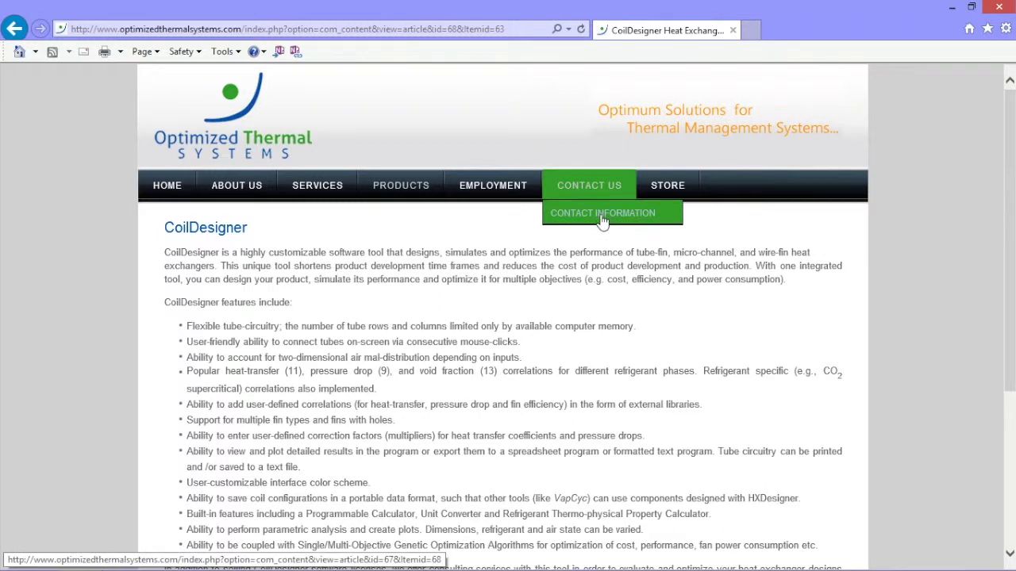
click(602, 221)
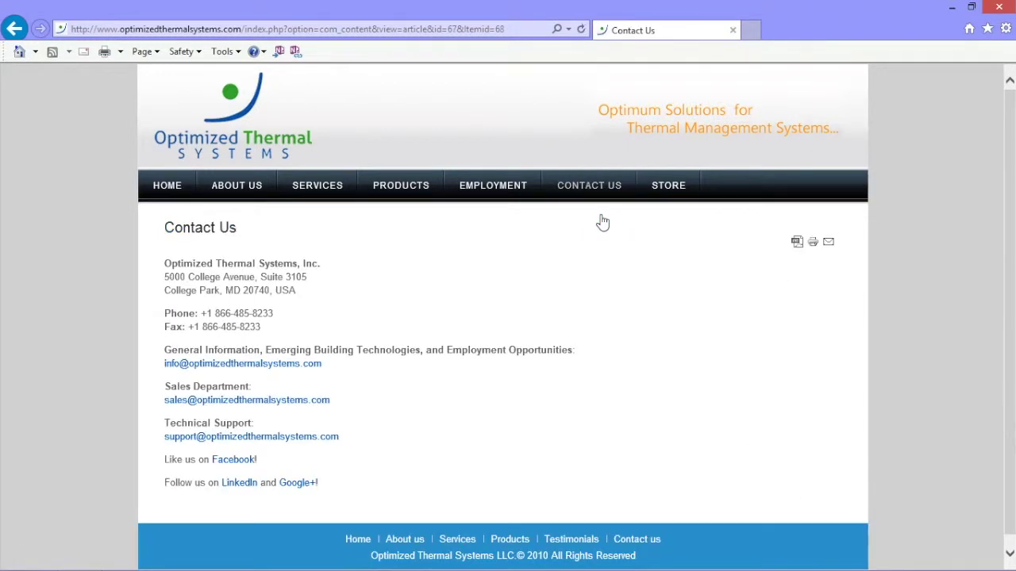